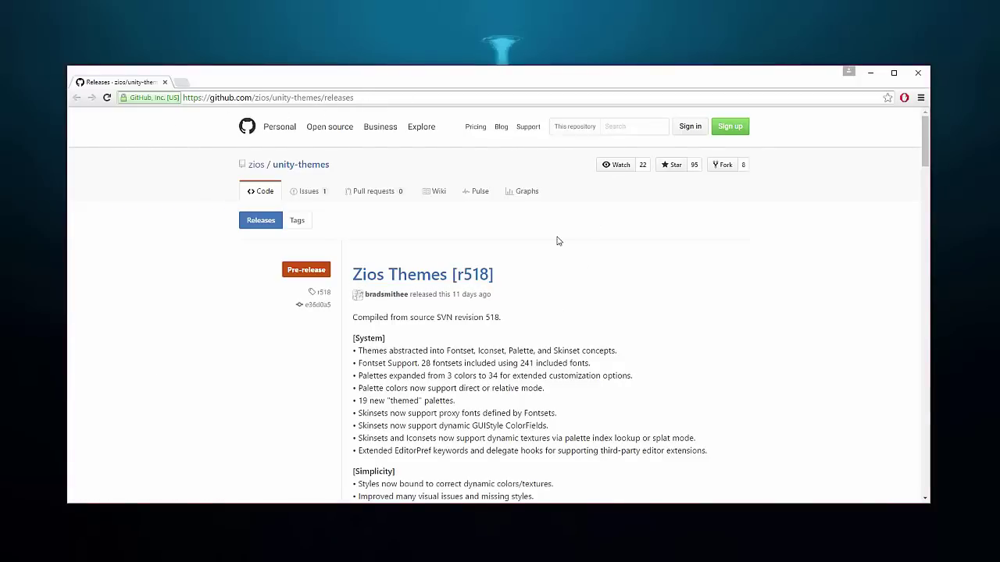
Scroll to the release's Downloads section and download Zios.Themes.r518.zip (15.2 MB)
scroll(557, 240, down, 15)
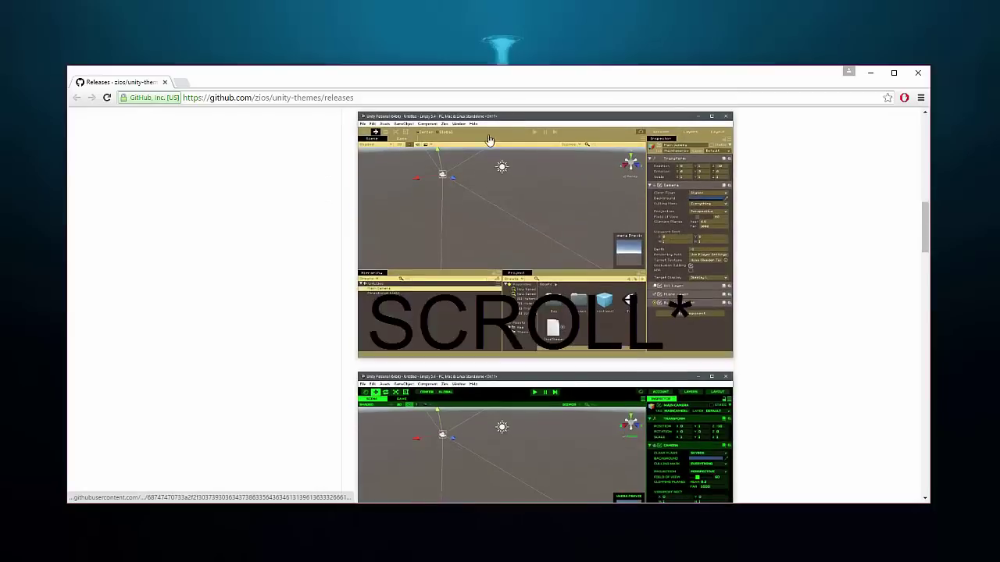
scroll(538, 281, down, 9)
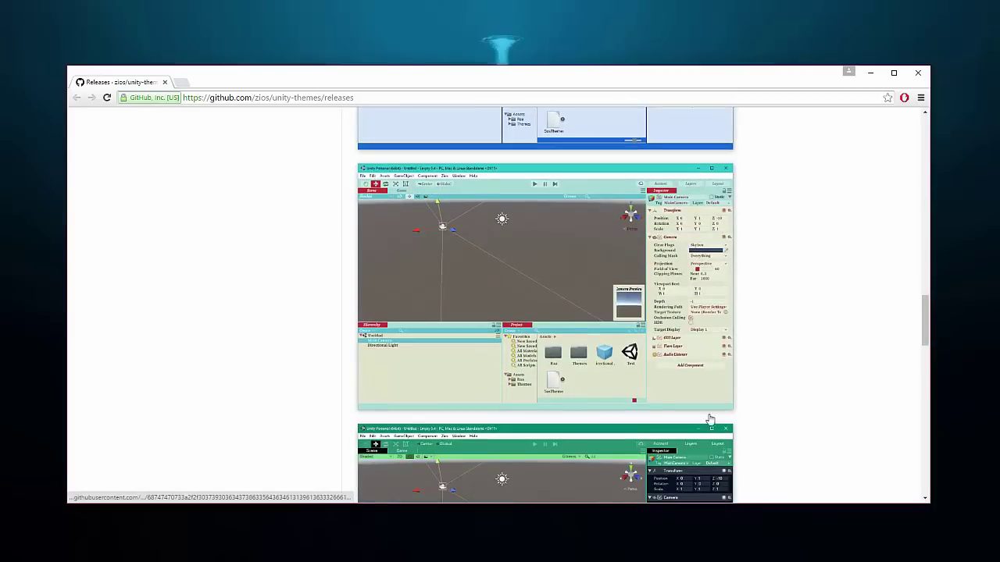
scroll(634, 316, down, 10)
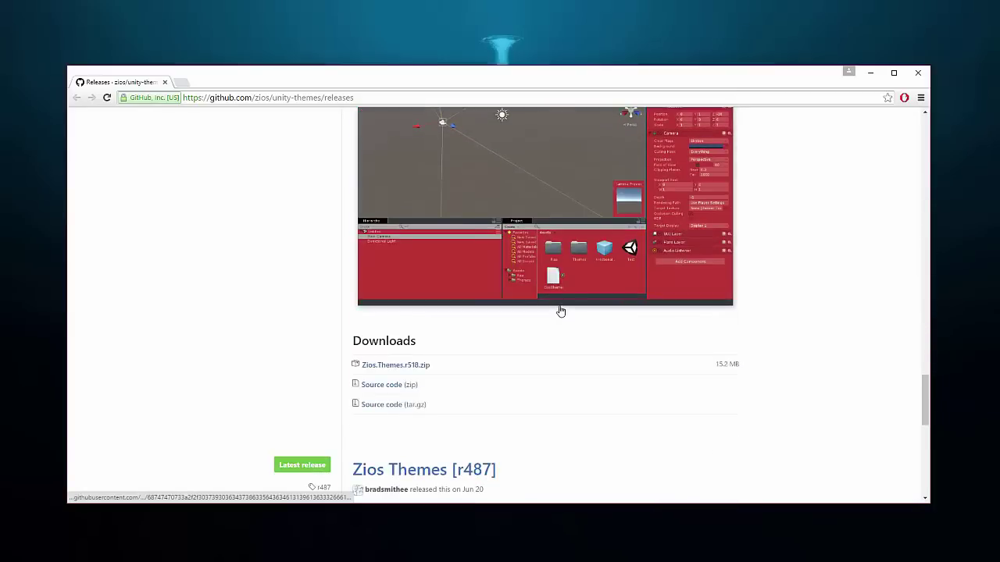
click(426, 366)
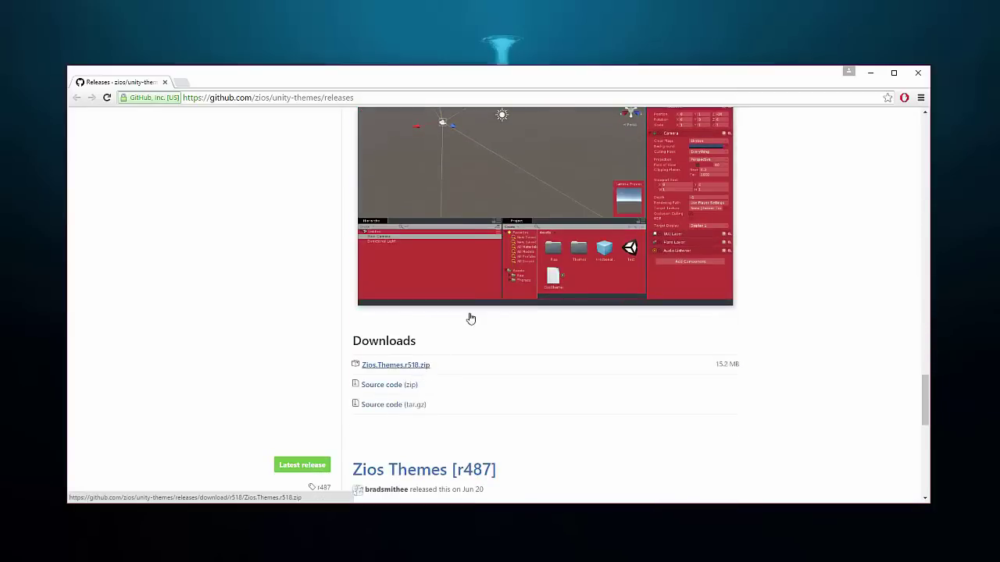
click(402, 367)
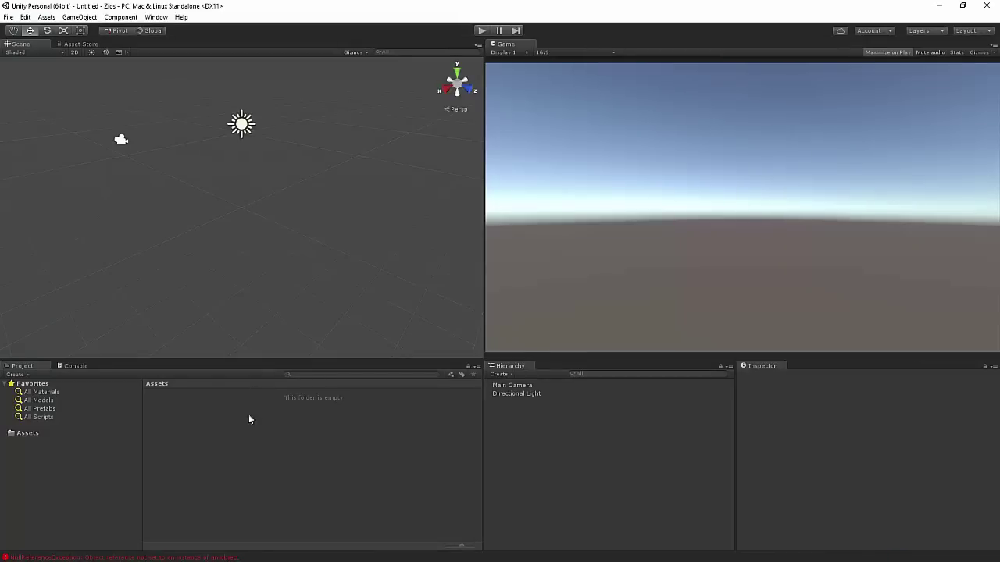
Clear the NullReferenceException errors from the Console and go back to the Project assets
click(78, 367)
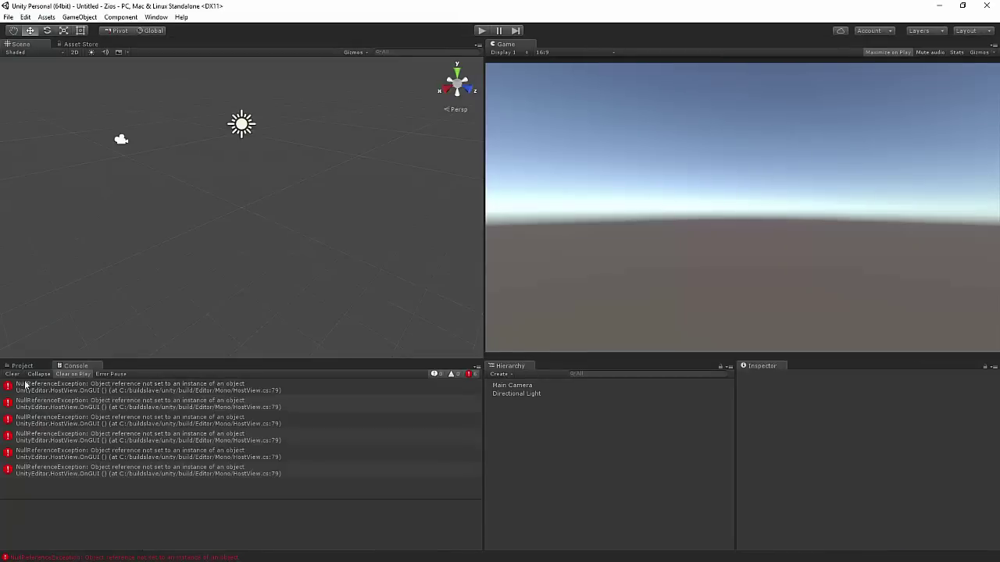
click(16, 375)
click(30, 367)
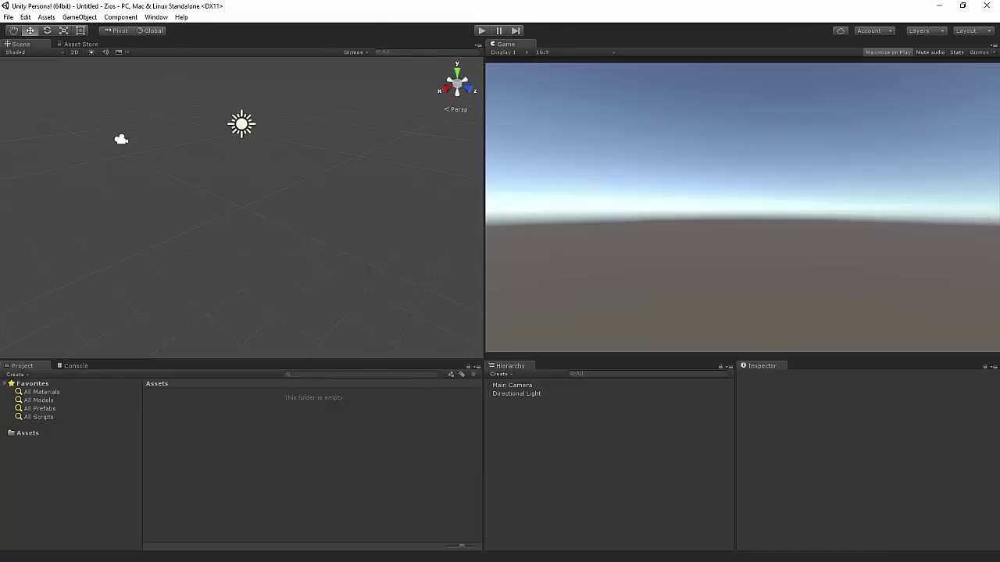
Show the project in Explorer and open its still-empty Assets folder on disk
right_click(199, 432)
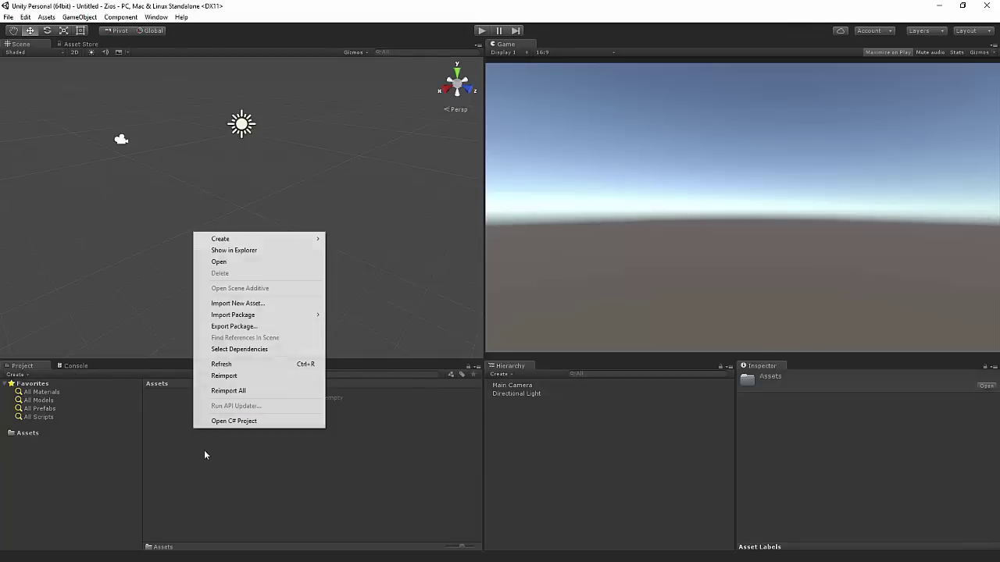
click(260, 251)
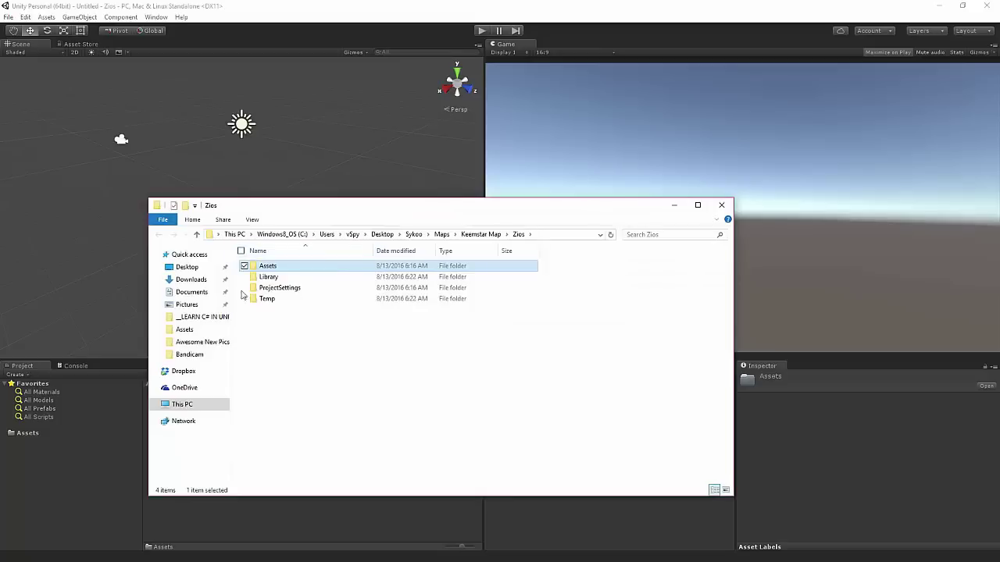
double_click(297, 267)
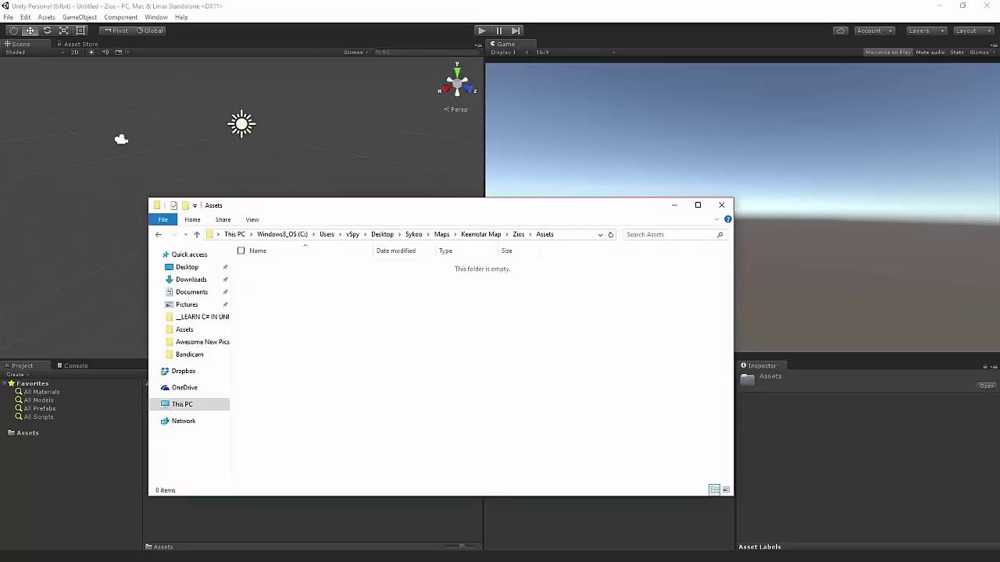
key(alt+Tab)
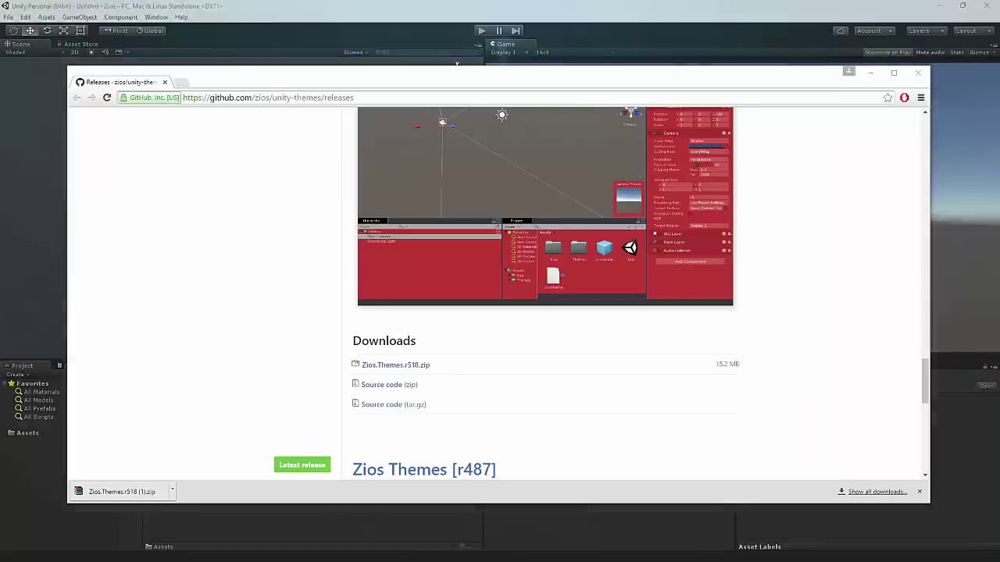
Open Zios.Themes.r518.zip and drag Themes and ZiosThemes.dll into the project's Assets folder
click(125, 492)
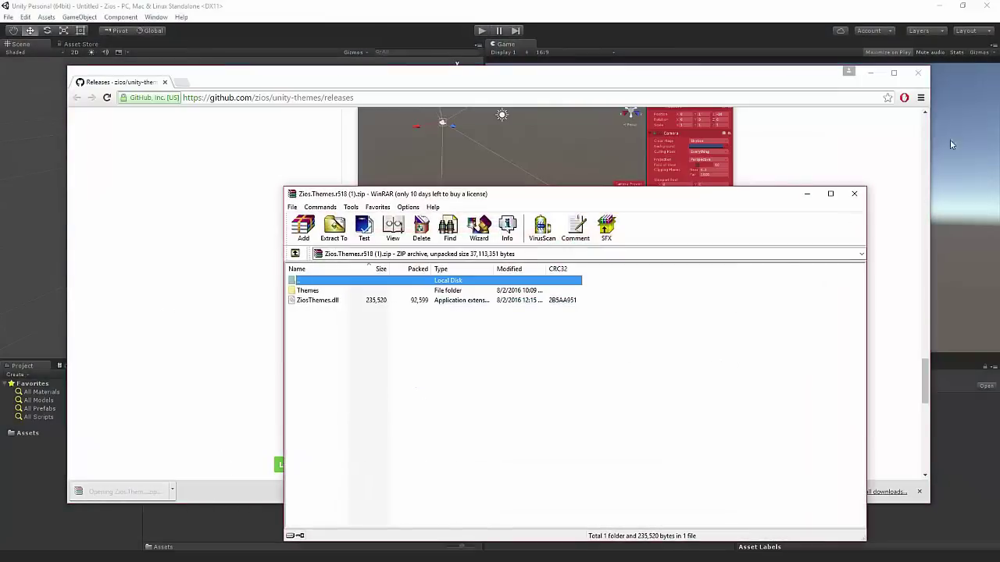
click(871, 72)
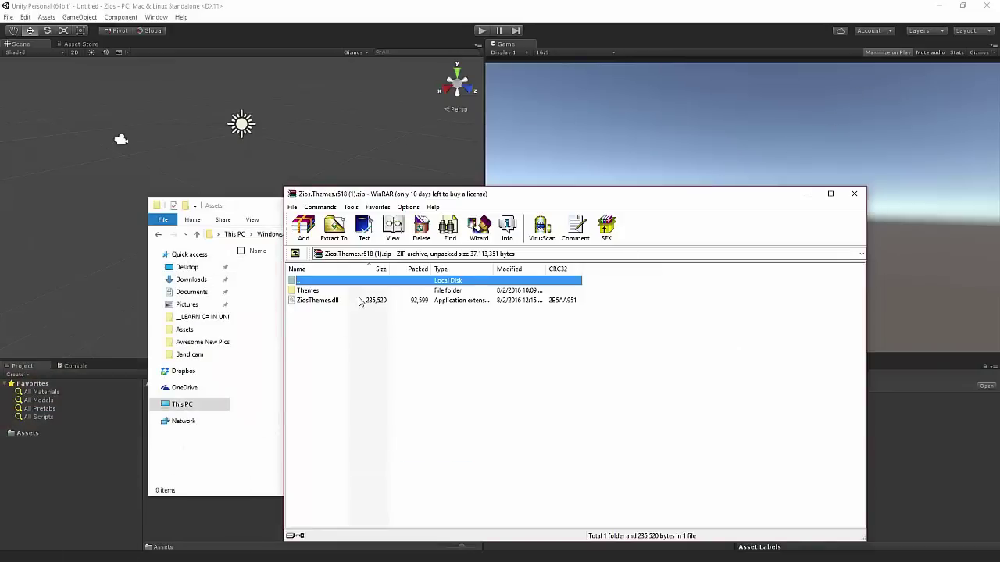
drag(472, 195, 632, 191)
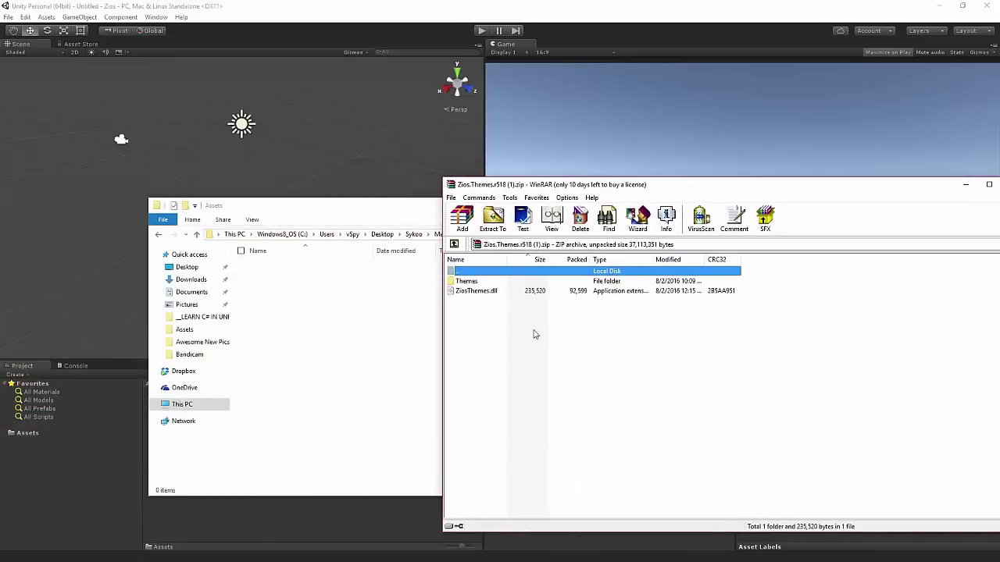
drag(500, 336, 472, 283)
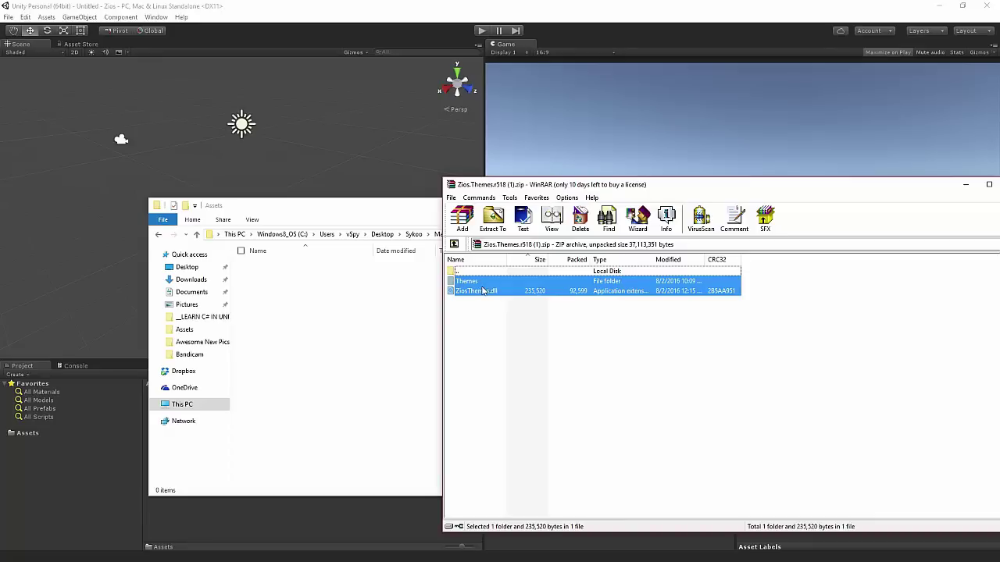
drag(483, 291, 330, 344)
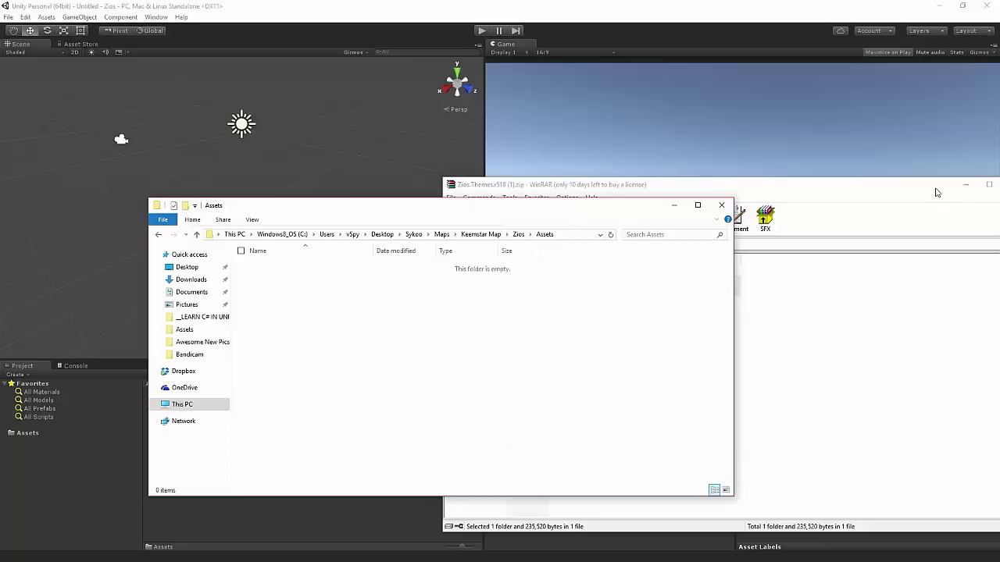
Close the WinRAR archive window and the Explorer window
drag(937, 193, 765, 196)
click(839, 190)
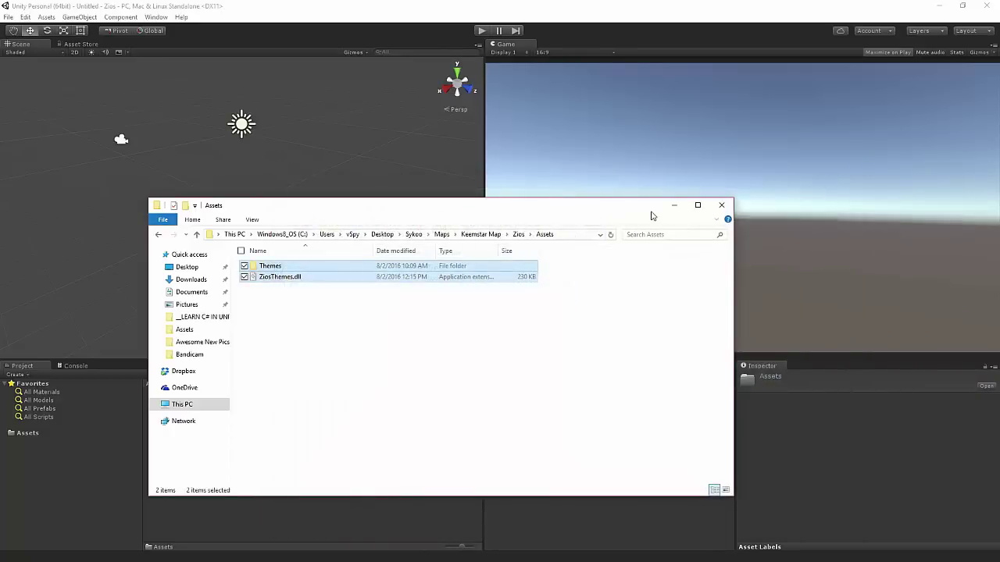
click(719, 206)
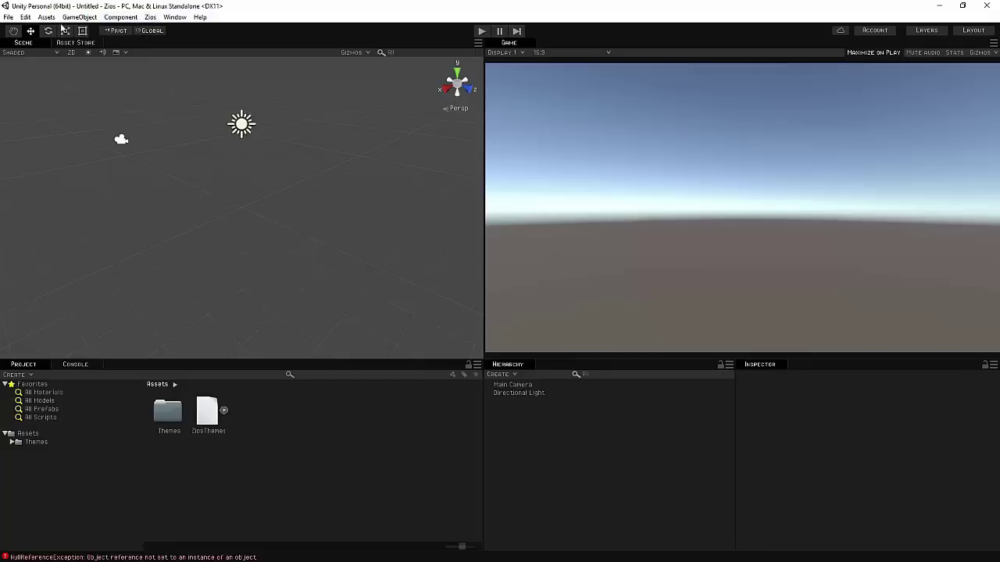
Dismiss the Zios Theme menu, then toggle between the View and Move tools with Q and W
click(153, 19)
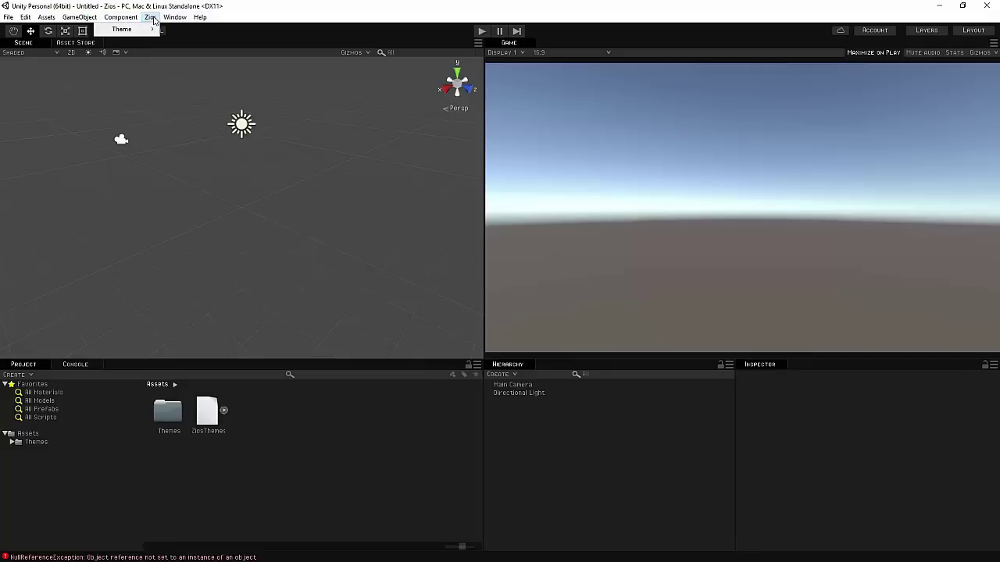
mouse_move(143, 29)
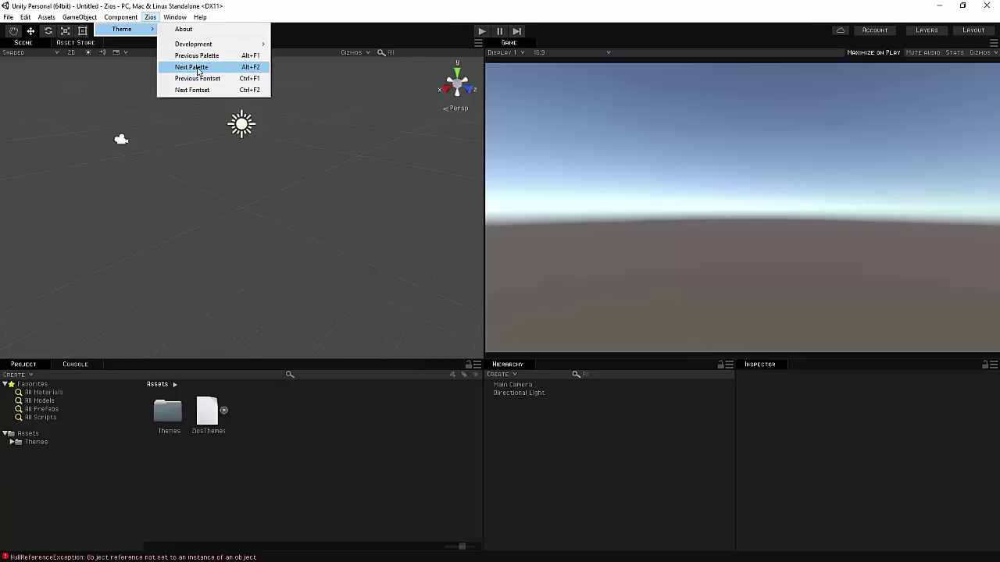
click(714, 137)
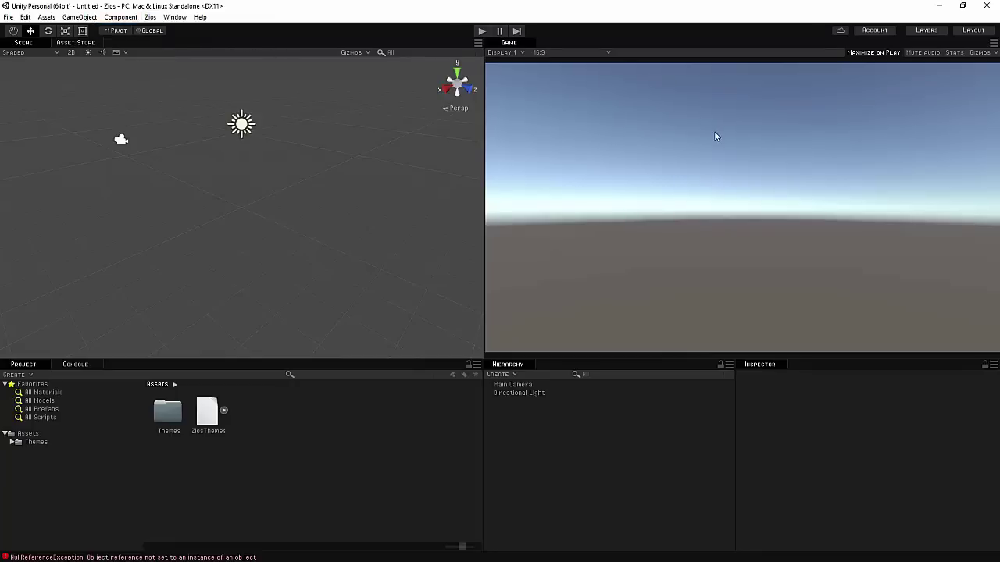
key(alt)
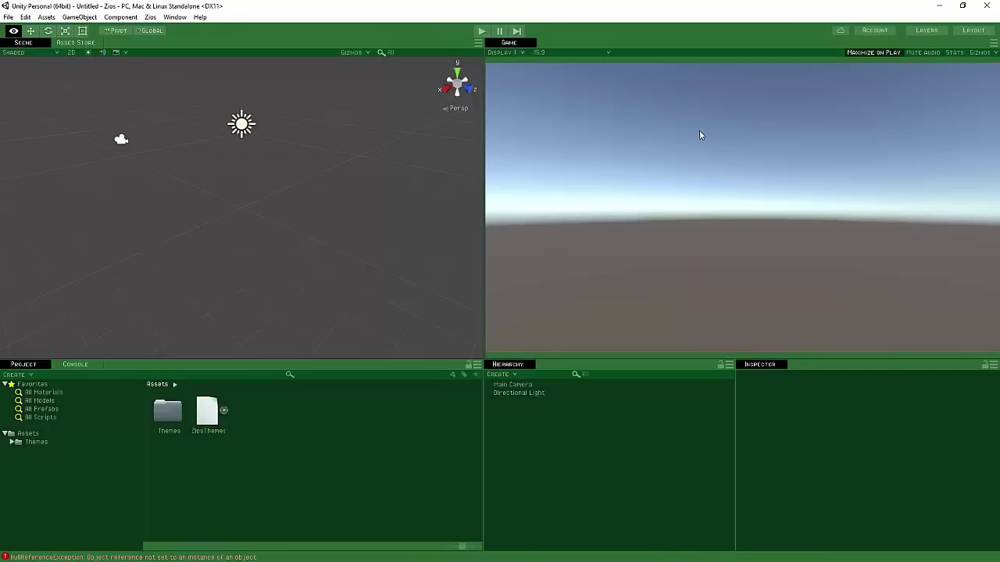
key(w)
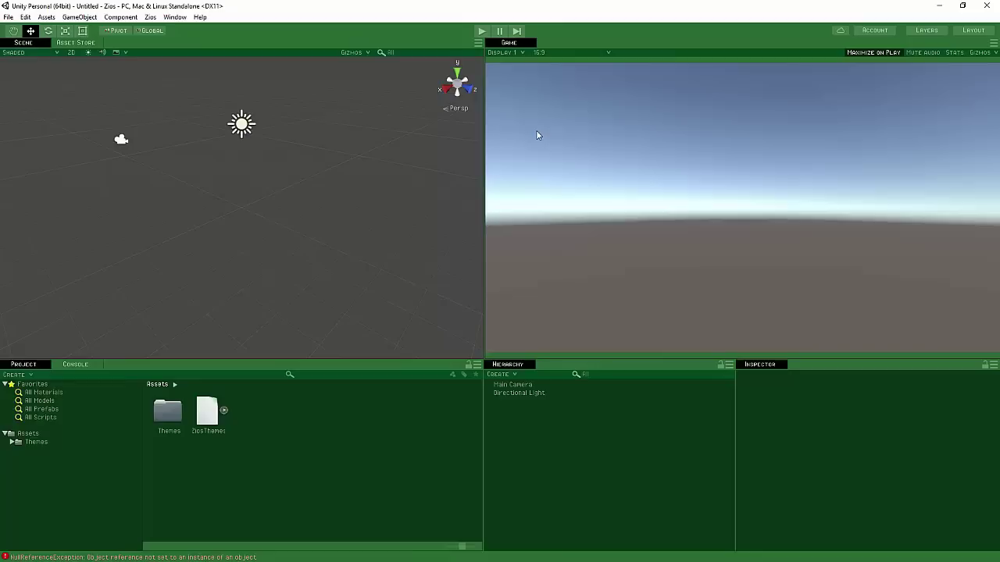
key(q)
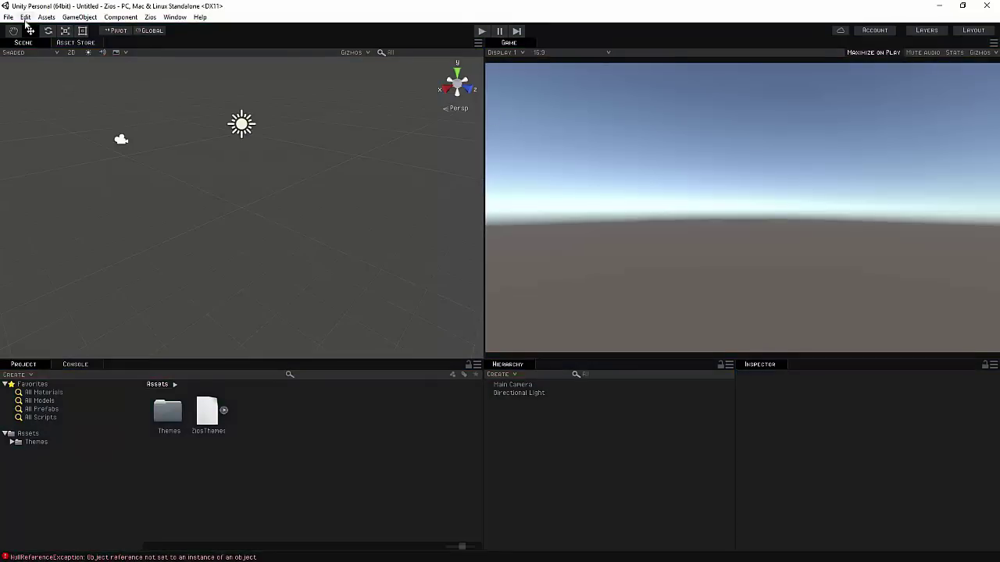
Open Edit > Preferences on the Themes page and collapse its Options section
click(25, 16)
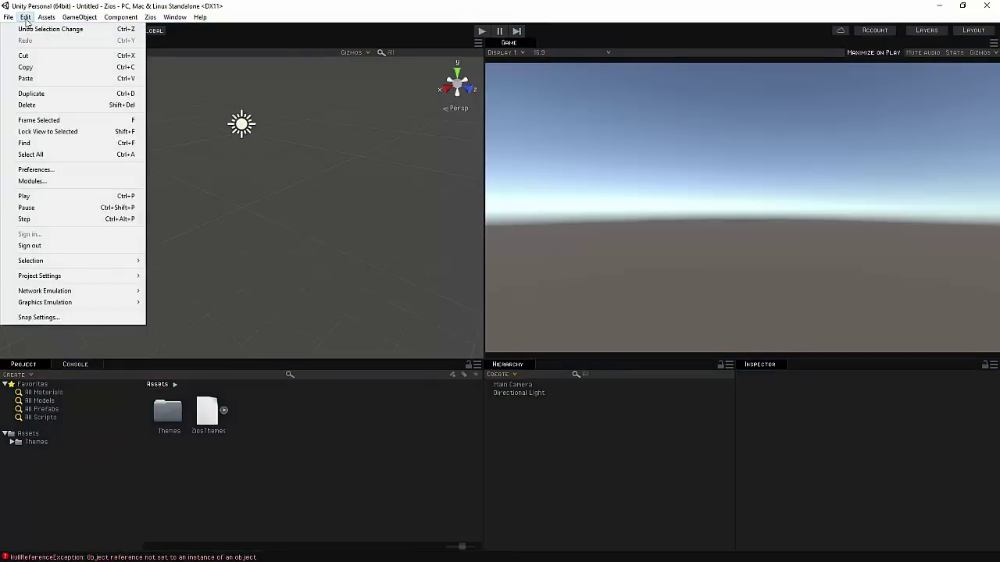
click(57, 171)
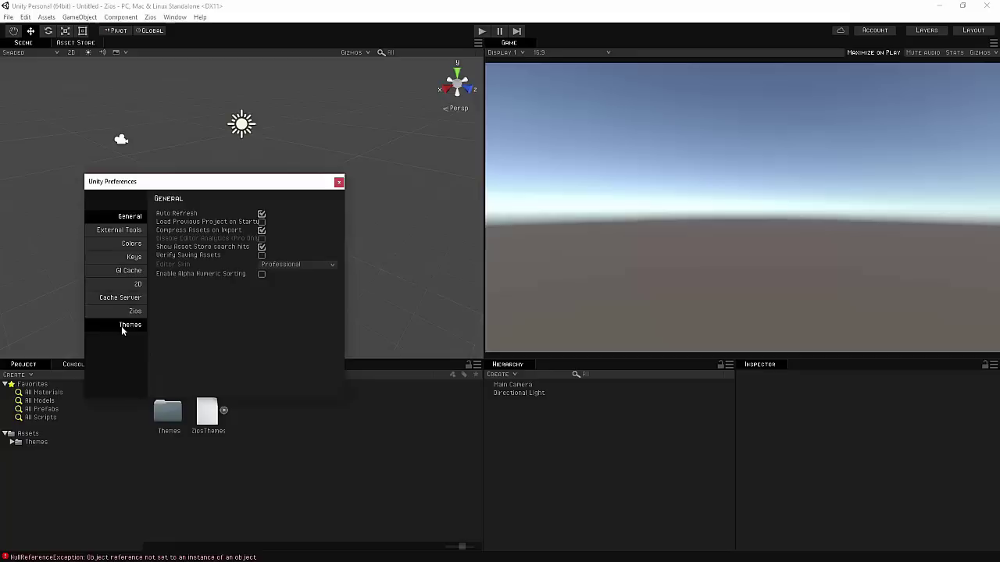
click(121, 326)
click(119, 310)
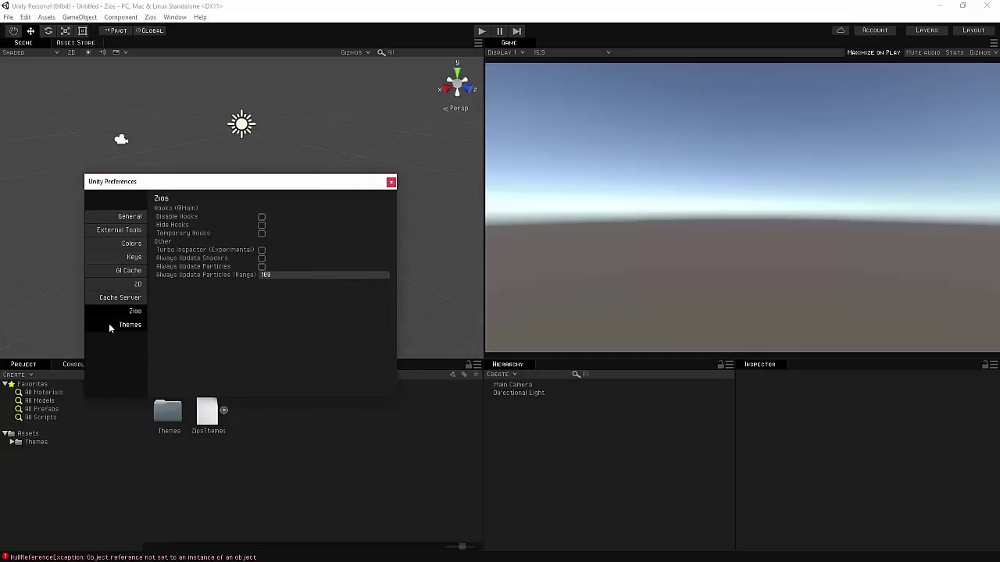
click(110, 325)
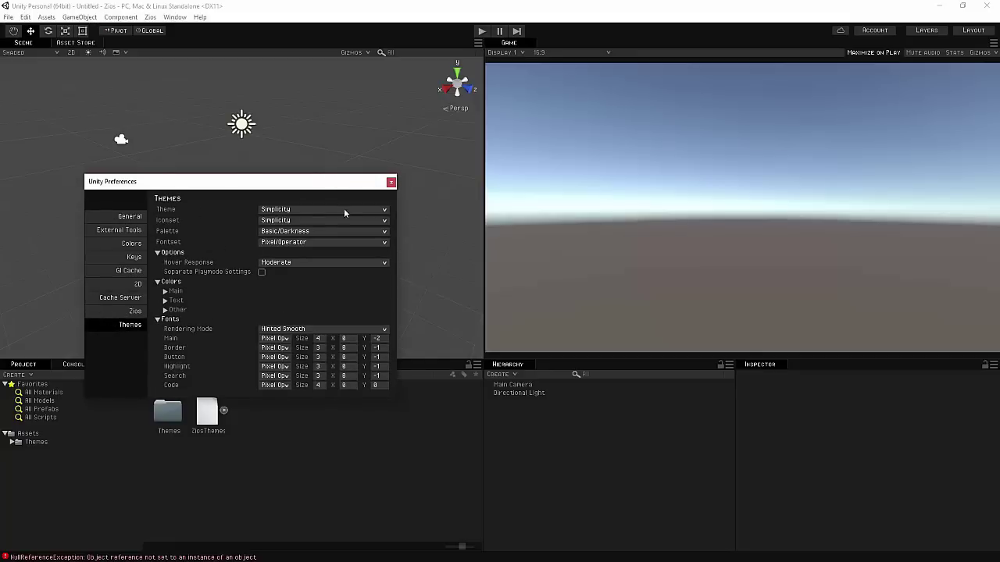
click(157, 253)
Switch the editor Theme to Default, then back to Simplicity
click(278, 212)
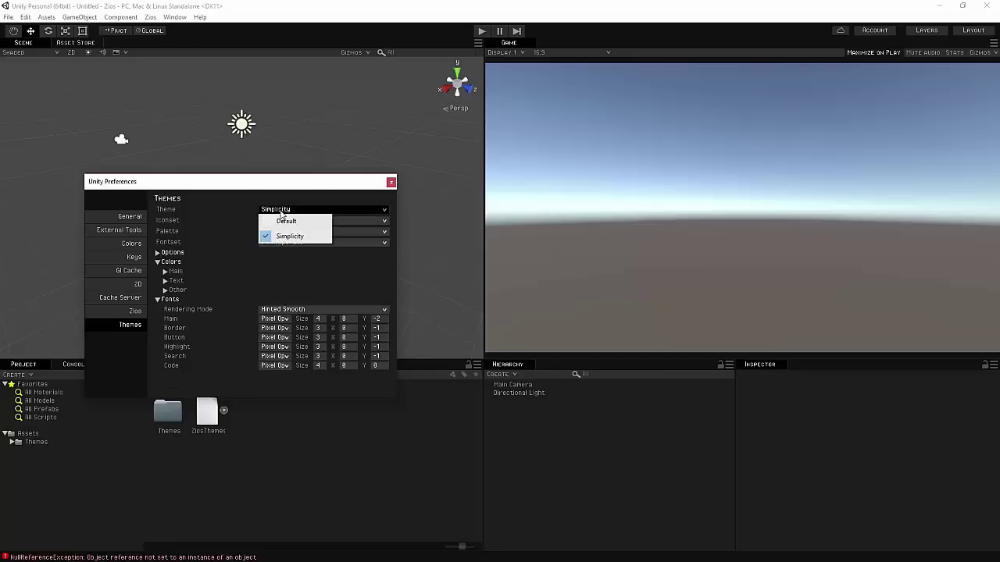
click(288, 223)
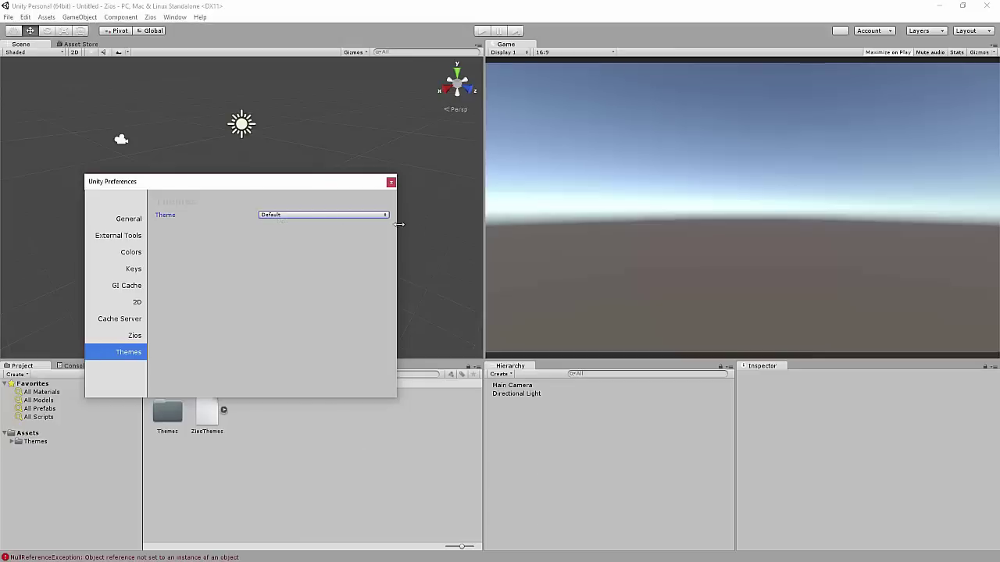
click(267, 215)
click(290, 243)
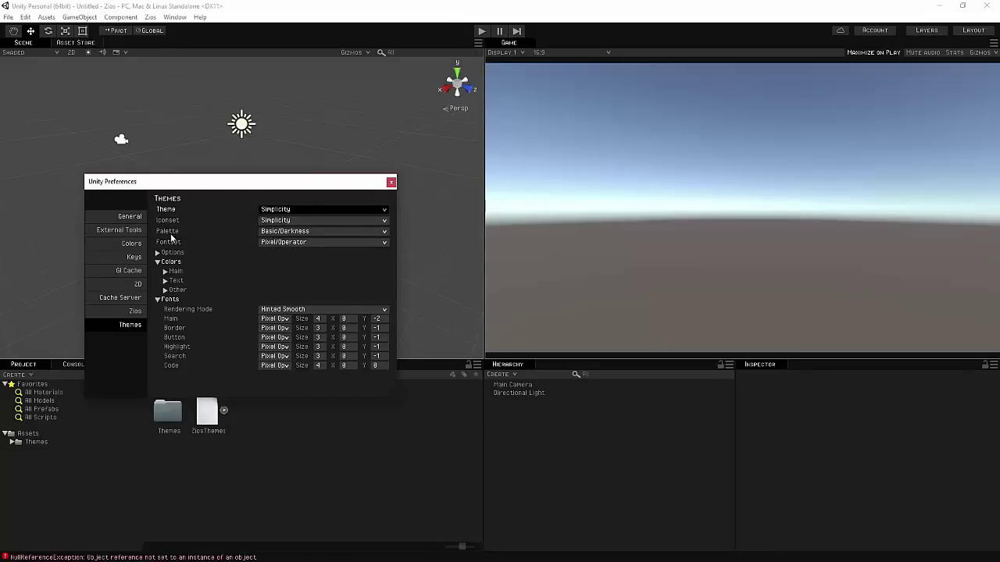
click(357, 230)
mouse_move(288, 246)
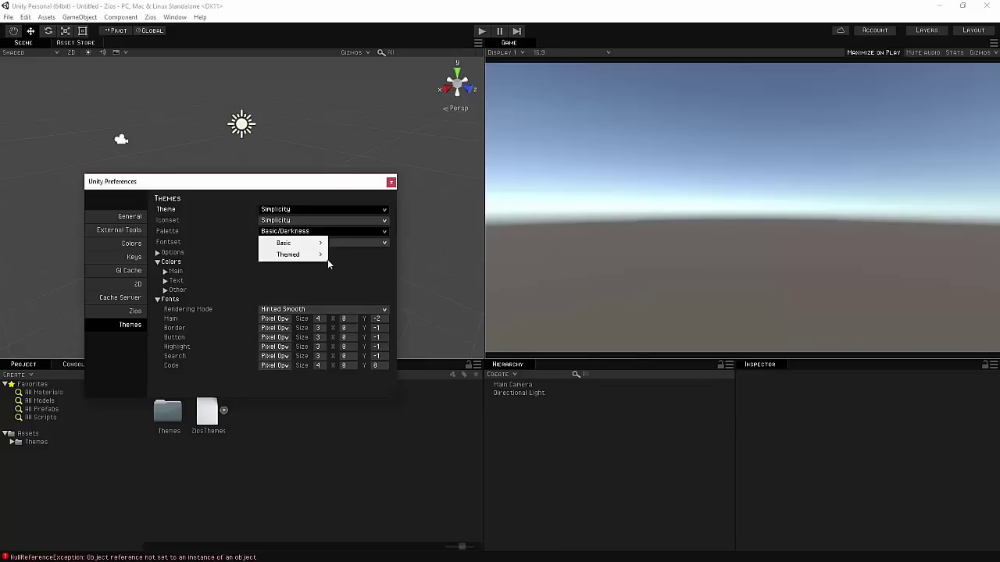
click(376, 267)
click(279, 233)
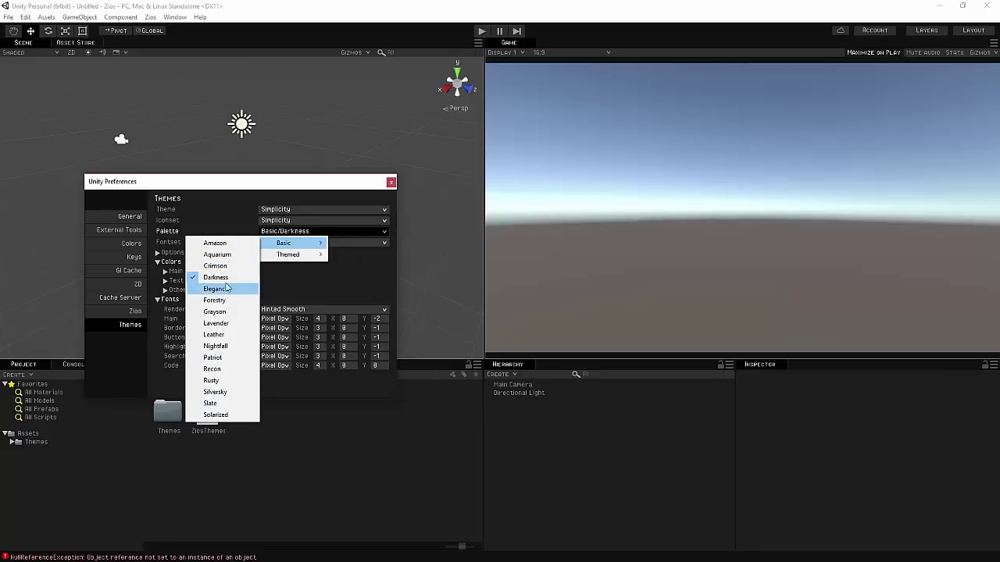
click(229, 280)
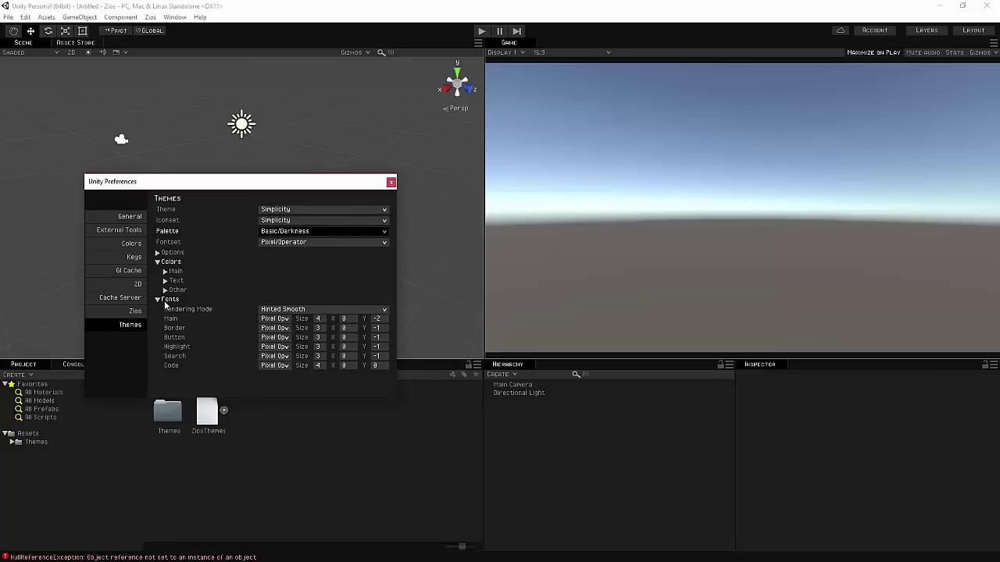
click(298, 311)
click(266, 273)
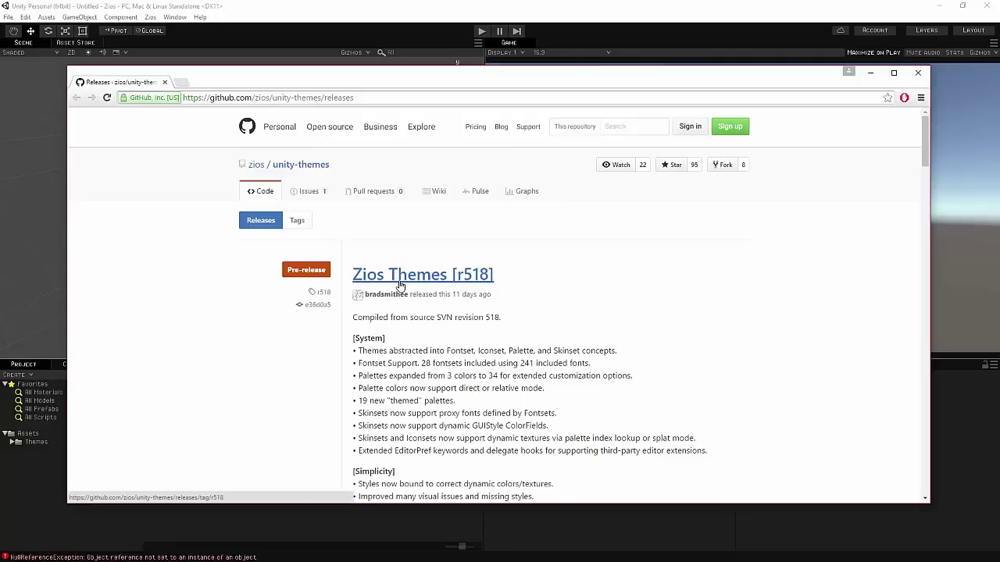
scroll(550, 343, down, 5)
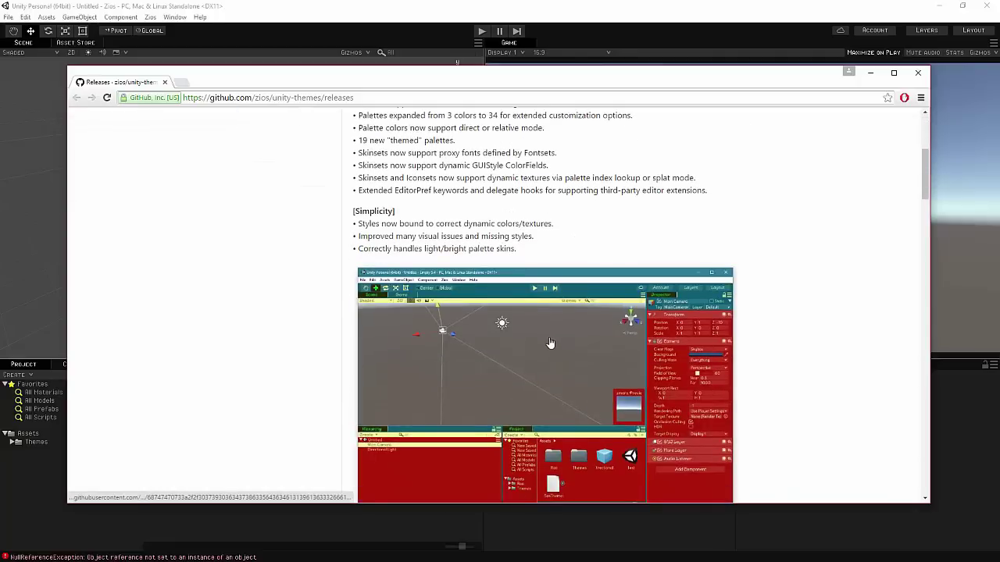
scroll(647, 302, up, 5)
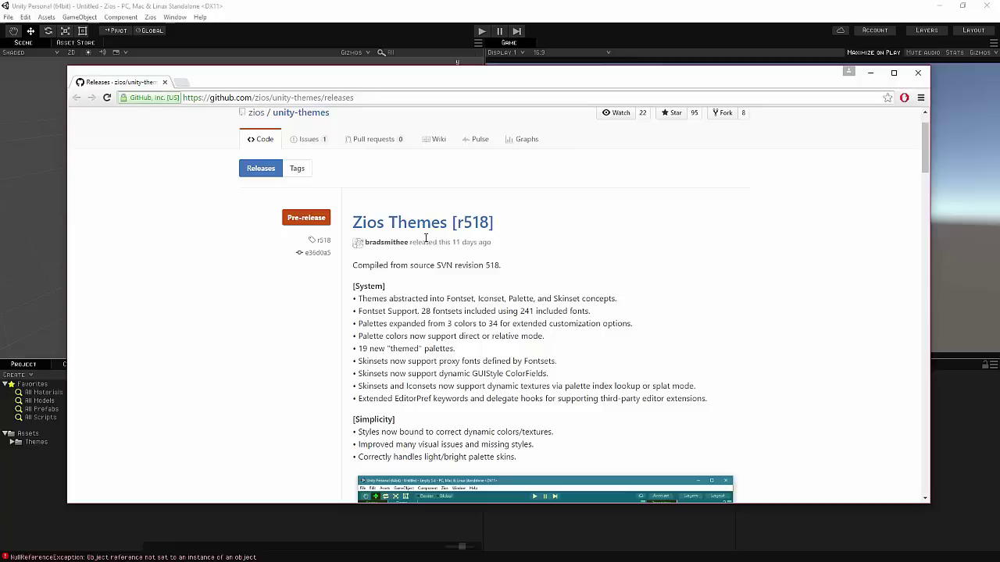
scroll(537, 311, down, 1)
scroll(542, 315, down, 3)
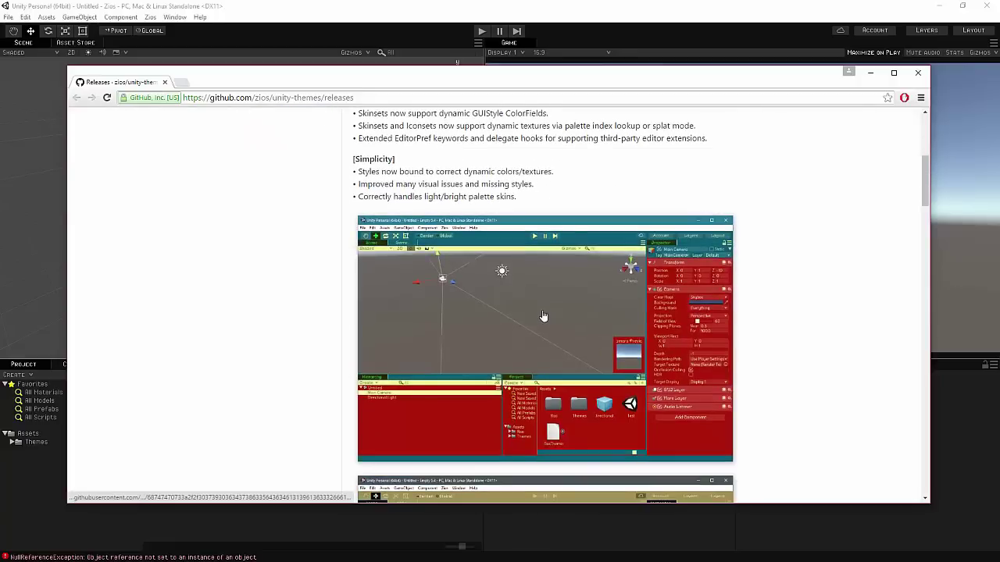
scroll(543, 315, down, 3)
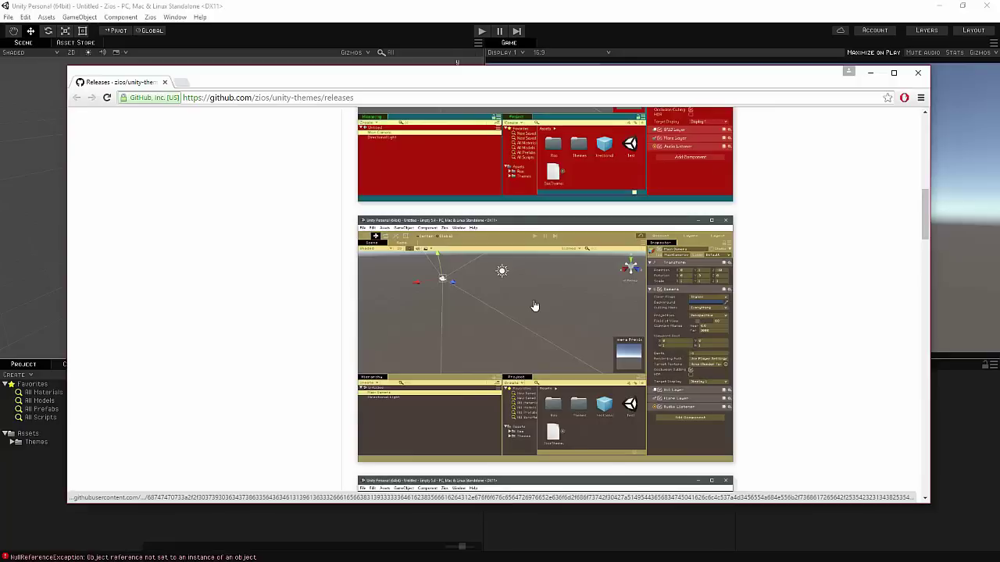
scroll(535, 306, up, 8)
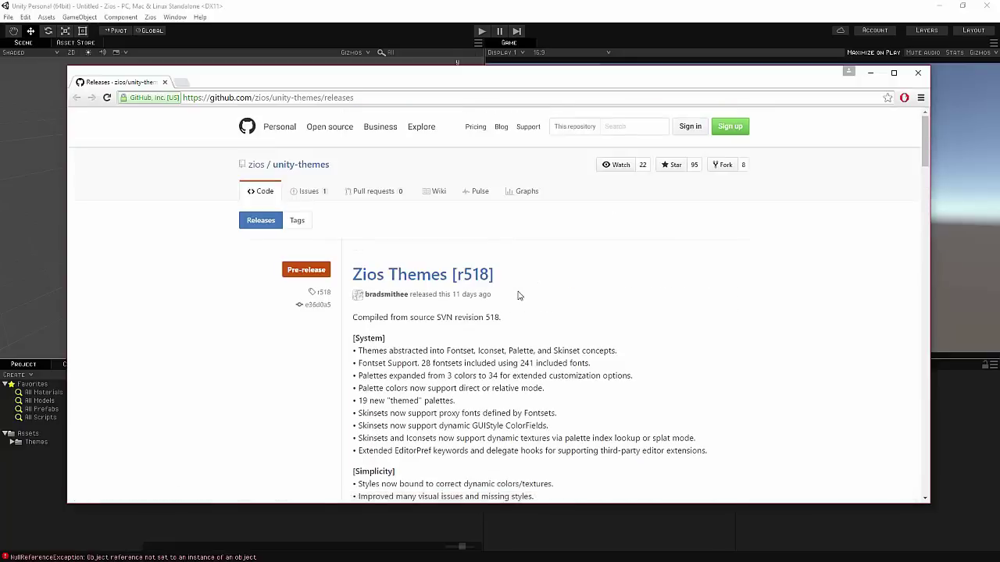